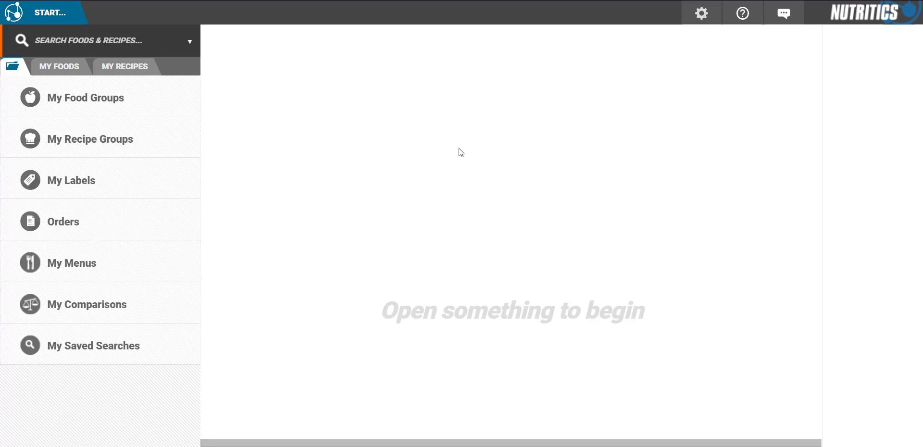
Choose Manage Users from the gear settings menu in the top bar.
left_click(701, 14)
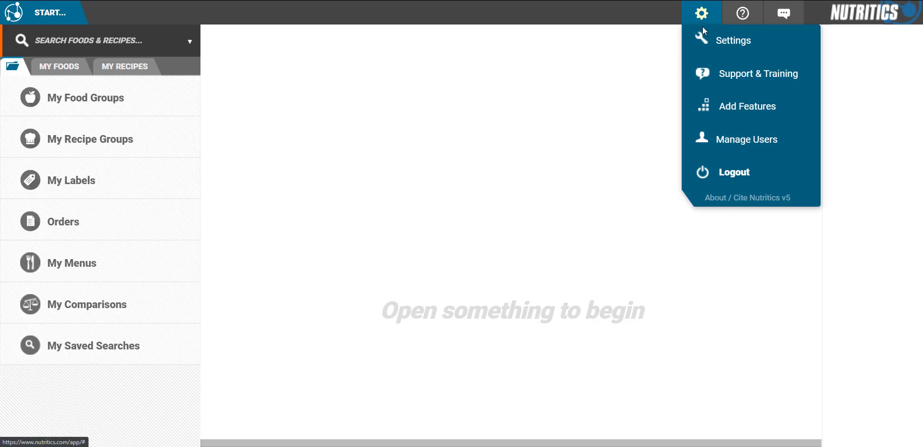
left_click(733, 146)
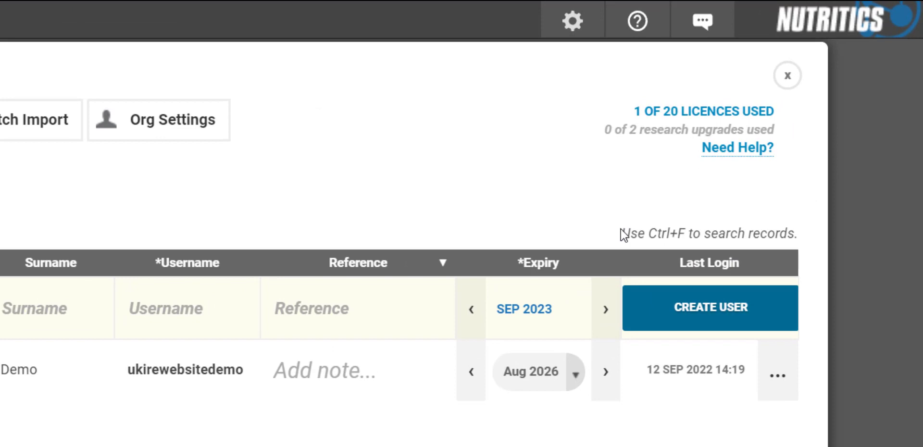
Create a user with the new person's e-mail, forename, surname and edited username, expiring Sep 2024.
left_click(192, 194)
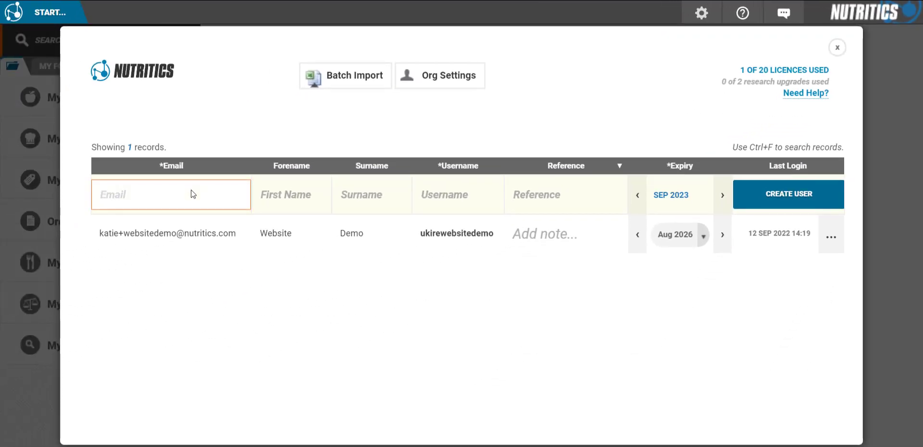
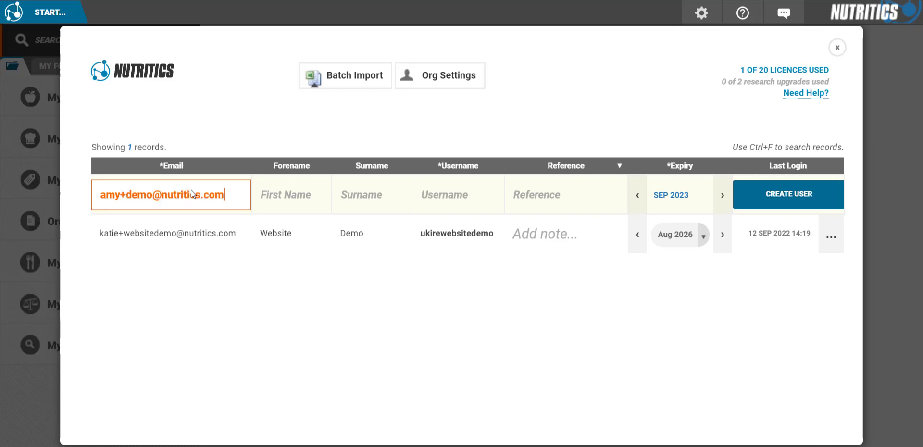
left_click(284, 200)
type("Amy")
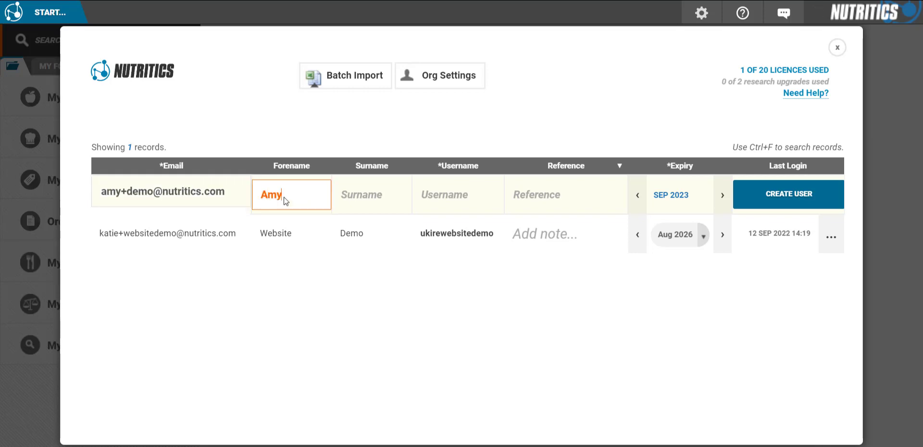
left_click(354, 197)
type("Demo")
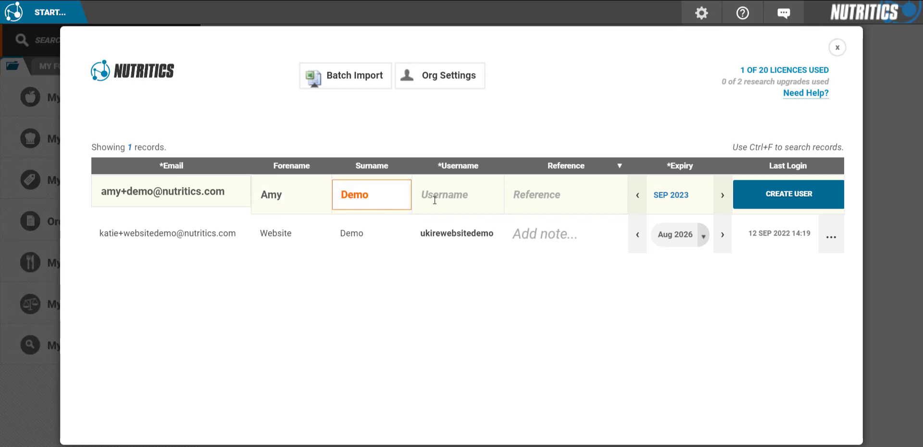
left_click(459, 202)
left_click_drag(475, 196, 445, 198)
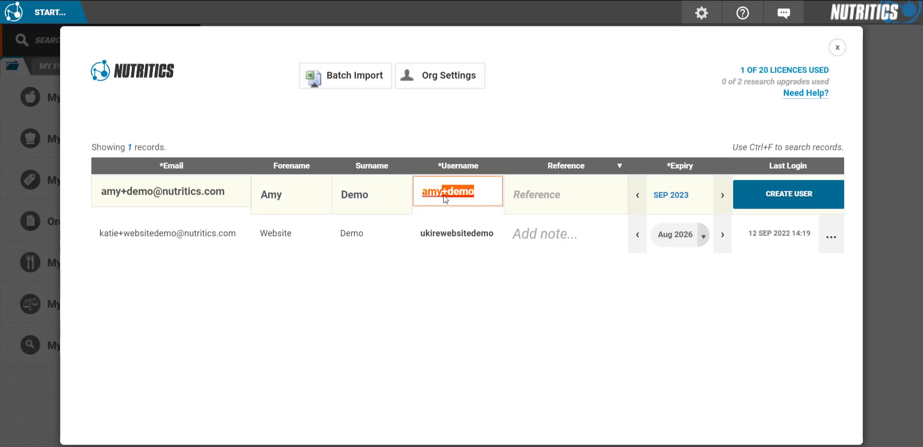
type("demo1")
key("Tab")
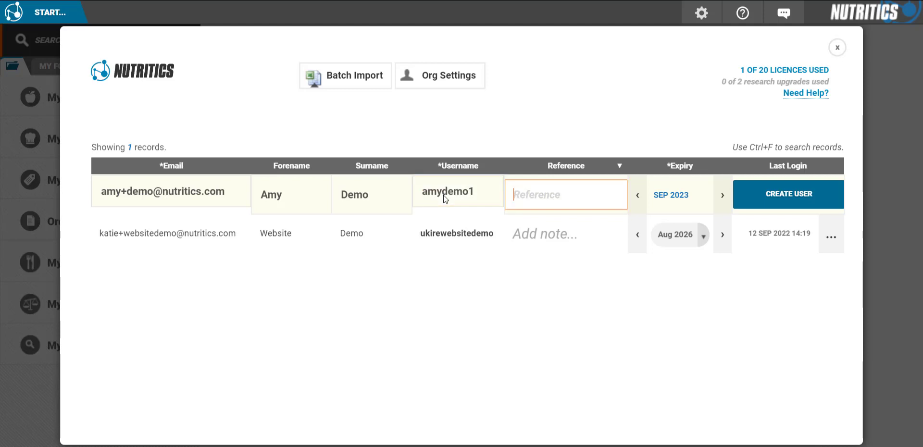
left_click(722, 195)
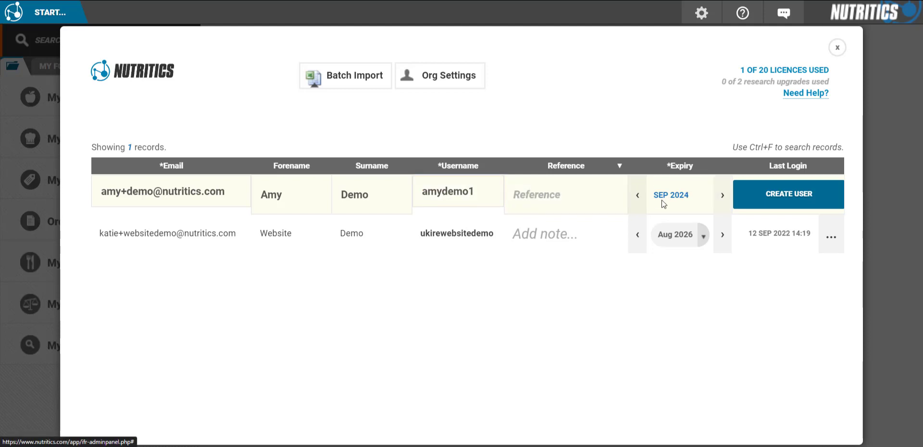
left_click(747, 205)
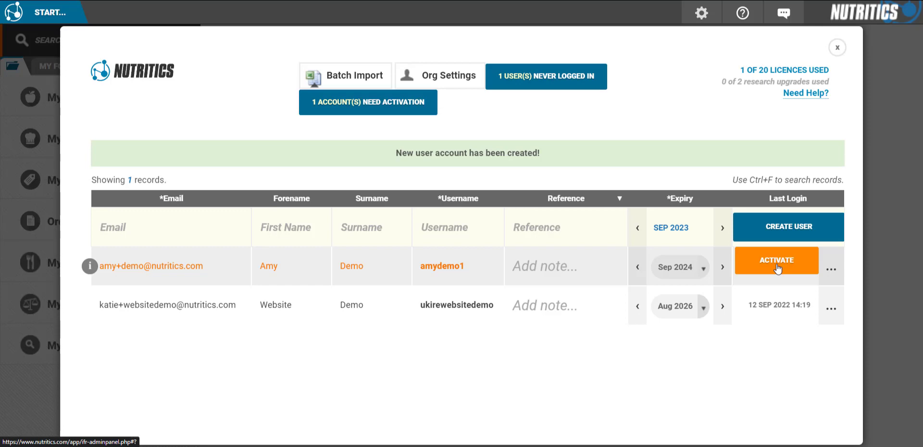
Download the batch-import template nutritics_users_import from Batch Import and open it in Excel.
left_click(351, 77)
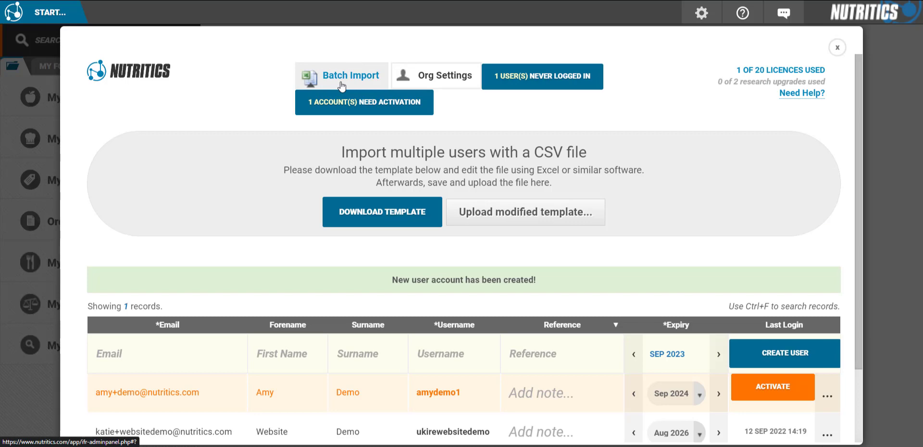
left_click(383, 219)
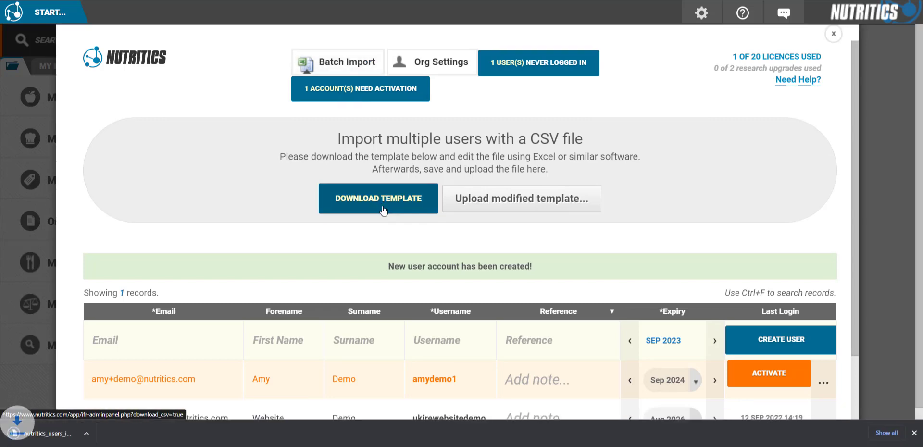
left_click(89, 433)
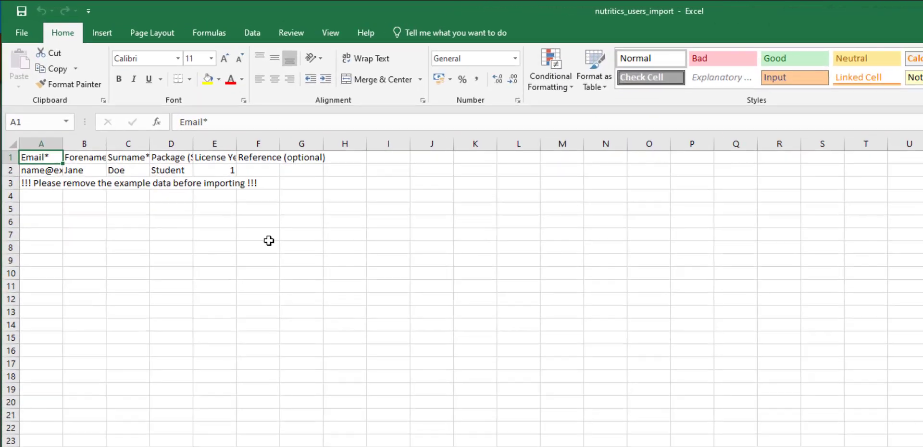
Enter the first user in row 4: e-mail, forename, surname, Student package, 1 licence year.
left_click(268, 241)
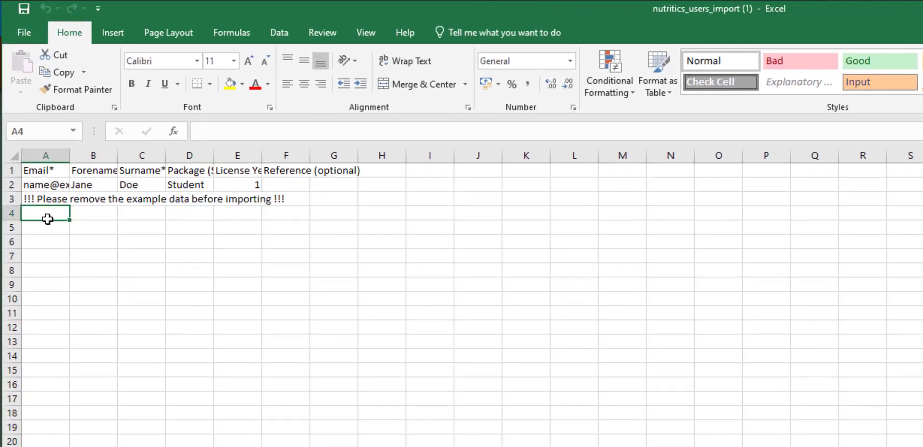
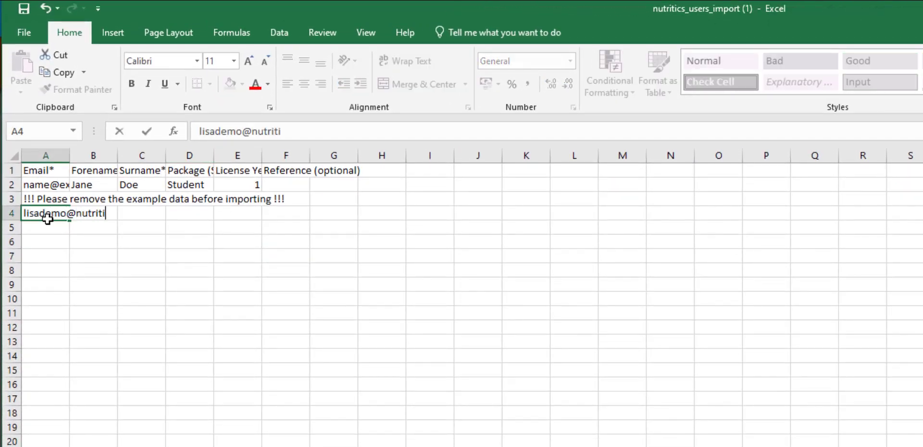
key("Tab")
type("Lisa")
key("Tab")
type("Demo")
key("Tab")
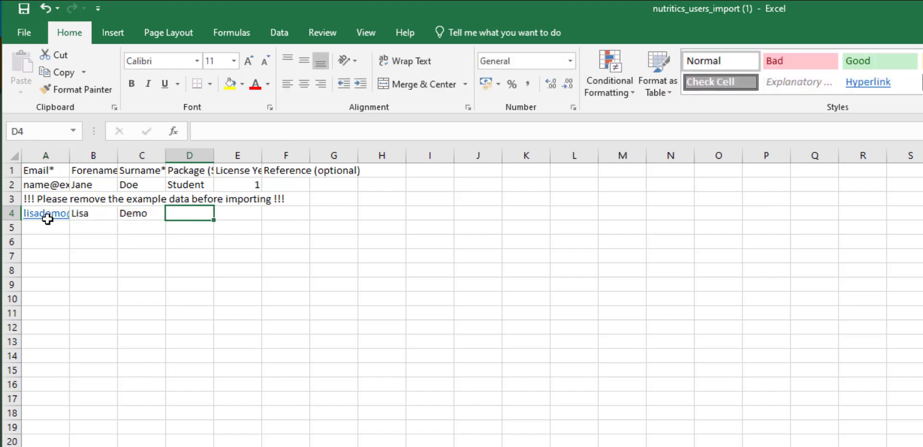
type("Student")
key("Tab")
type("1")
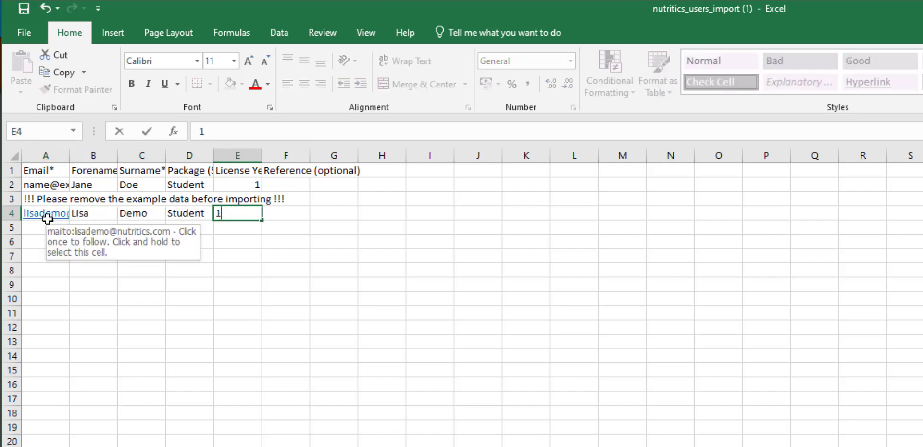
left_click(247, 285)
Enter the second user in row 5: e-mail, forename, surname, Student package, 1 licence year.
left_click(45, 231)
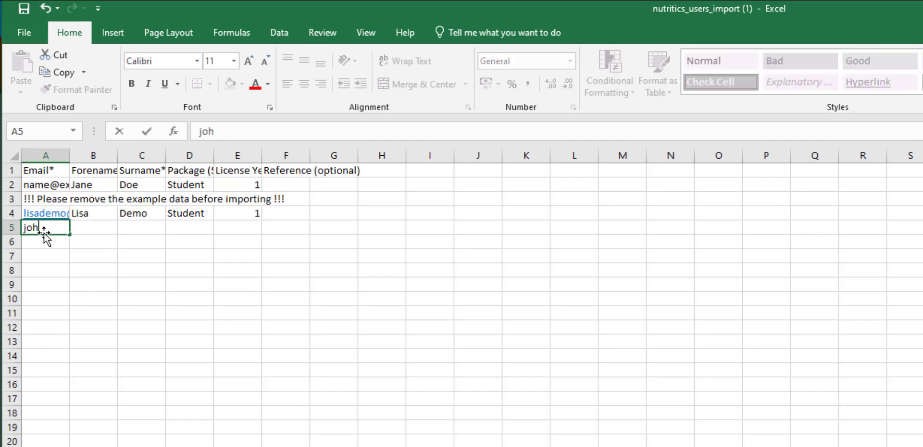
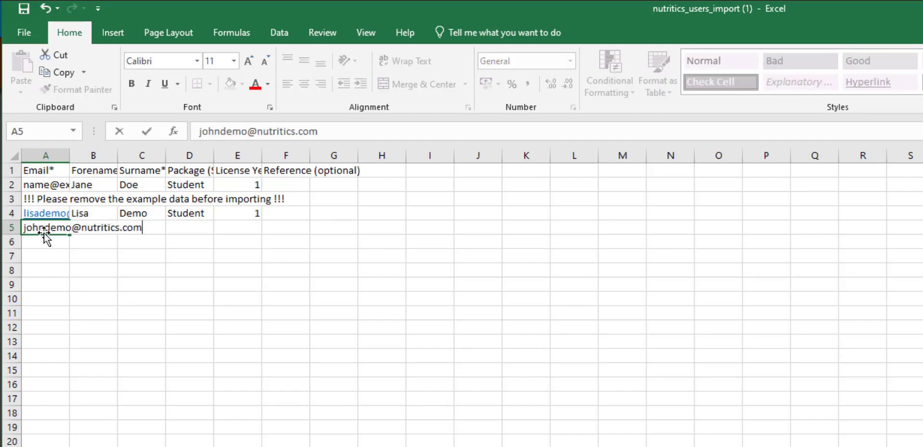
key("Tab")
type("John")
key("Tab")
type("Demo")
key("Tab")
type("Student")
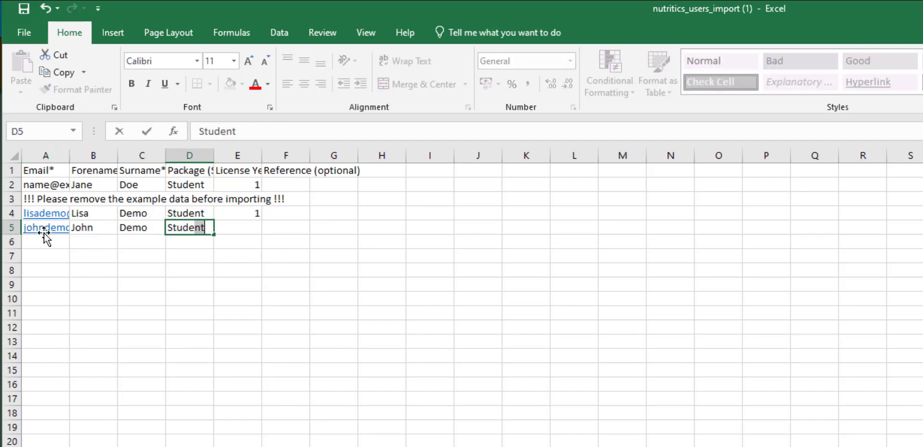
key("Tab")
type("1")
Delete the header and example rows 1-3.
left_click_drag(14, 199, 12, 170)
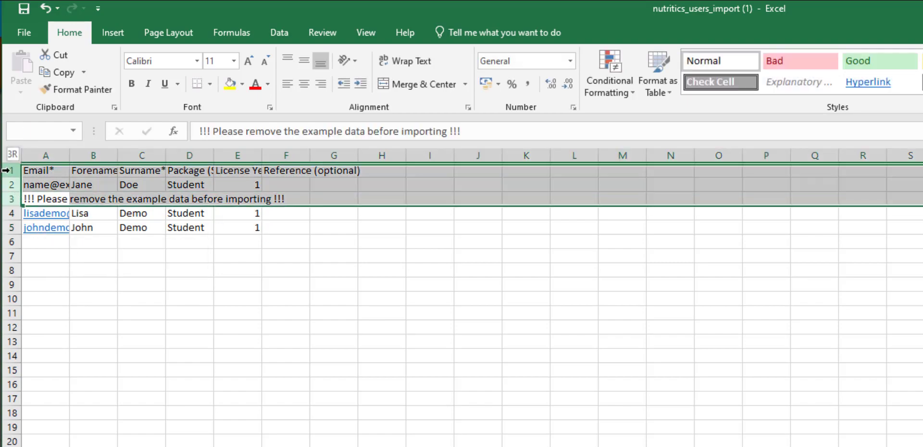
right_click(11, 170)
left_click(48, 293)
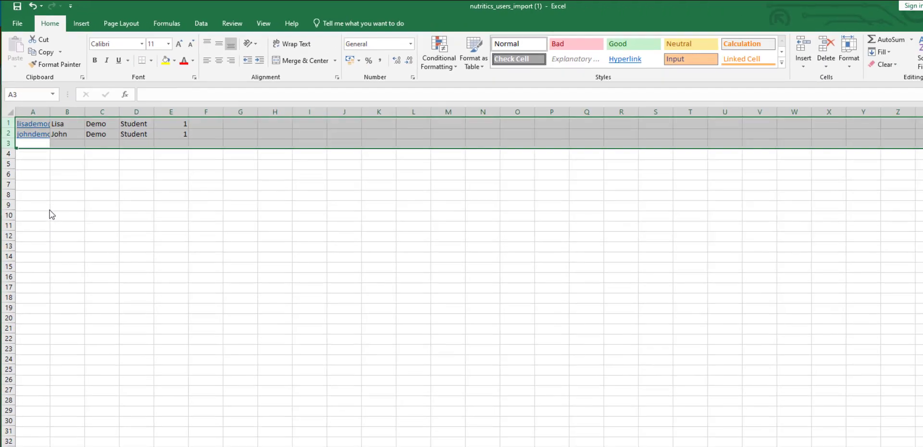
Save the import file and close Excel.
left_click(62, 286)
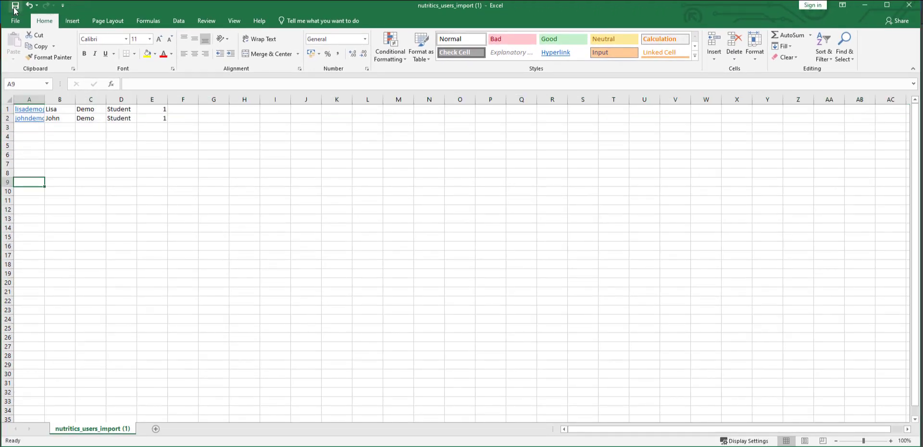
left_click(14, 7)
left_click(909, 6)
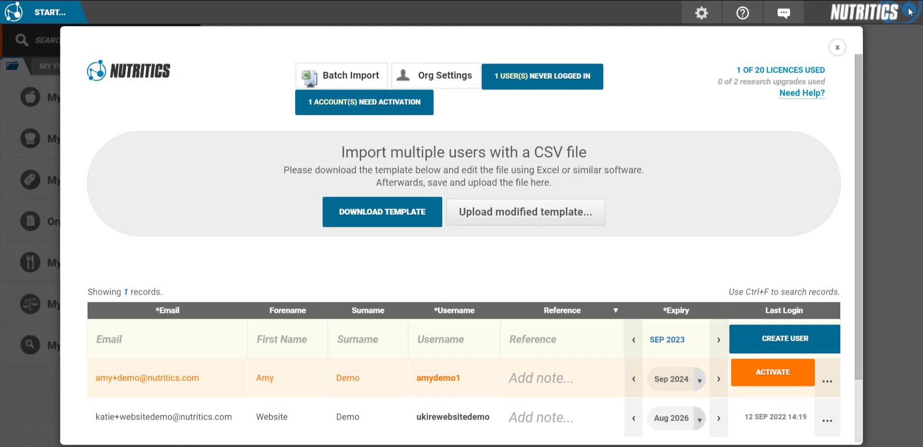
Upload nutritics_users_import (1).csv and import its two users.
left_click(514, 213)
double_click(153, 93)
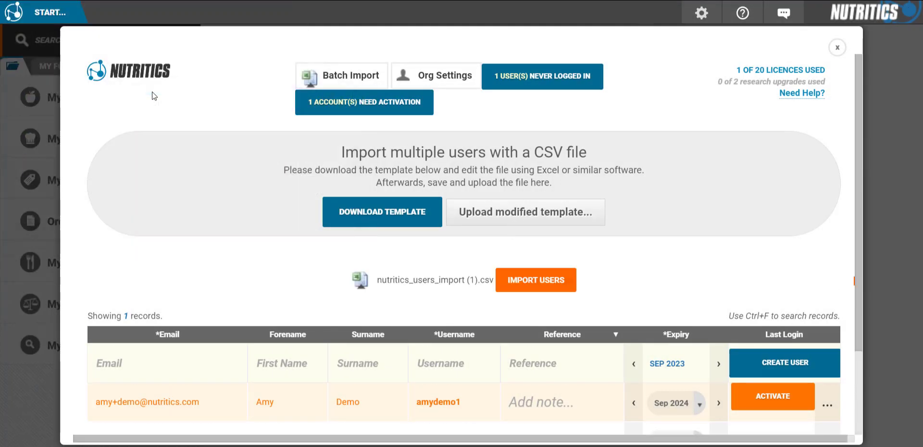
left_click(545, 290)
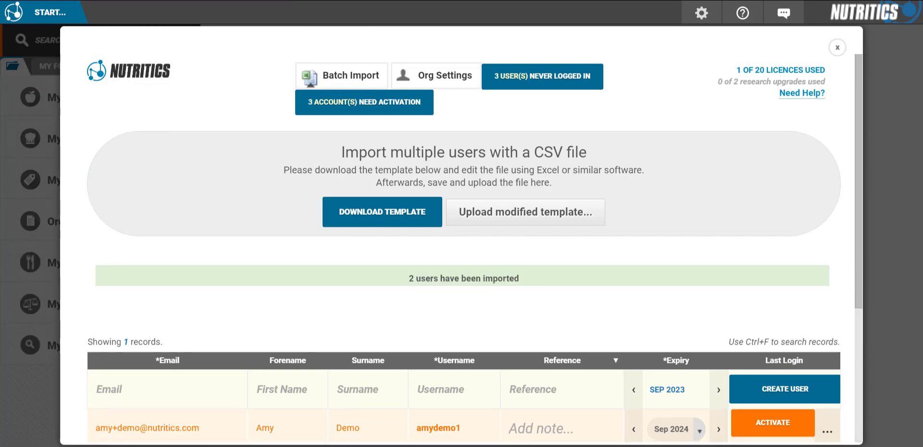
scroll(563, 332, "down", 2)
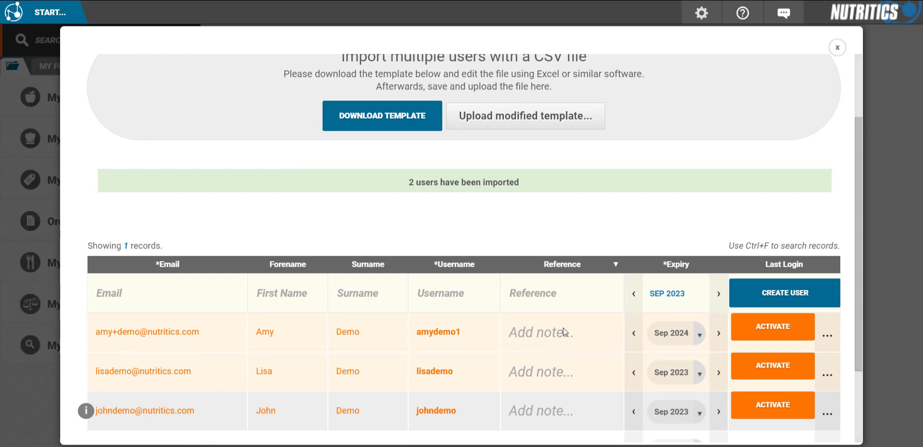
scroll(564, 328, "up", 2)
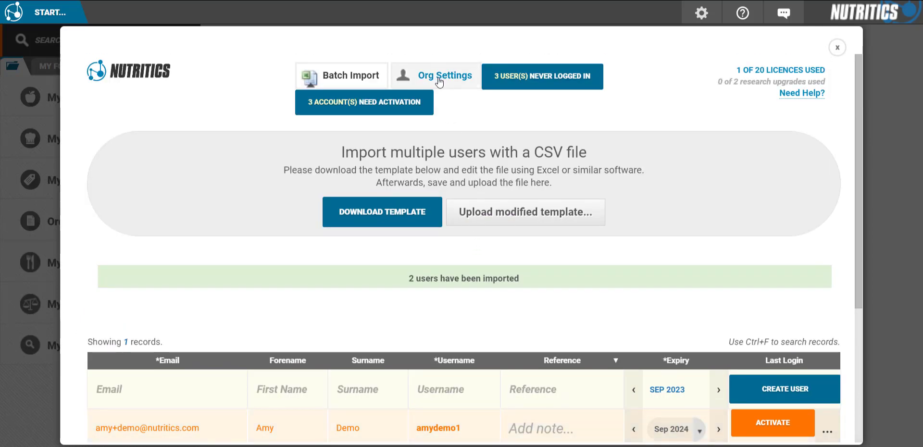
Switch to the Org Settings tab showing the signup URL and invite codes.
left_click(439, 80)
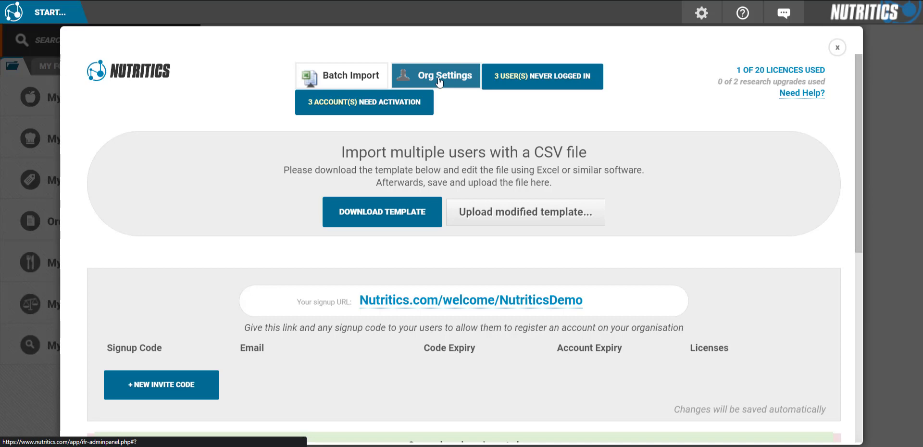
left_click(439, 82)
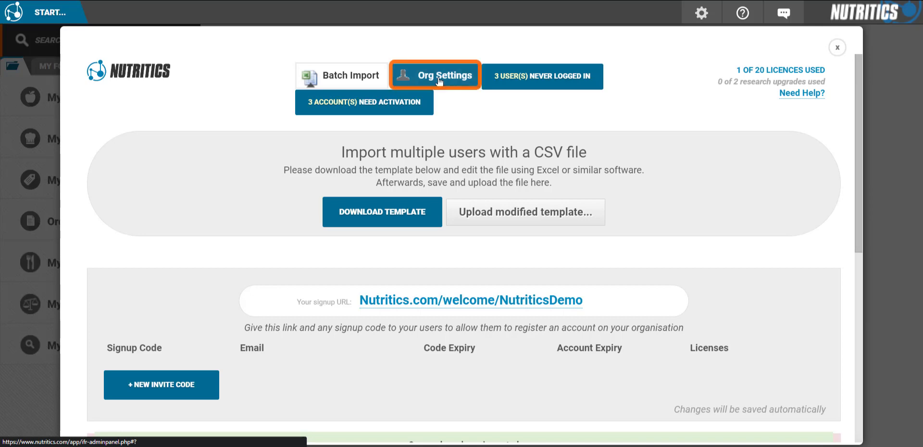
left_click(493, 309)
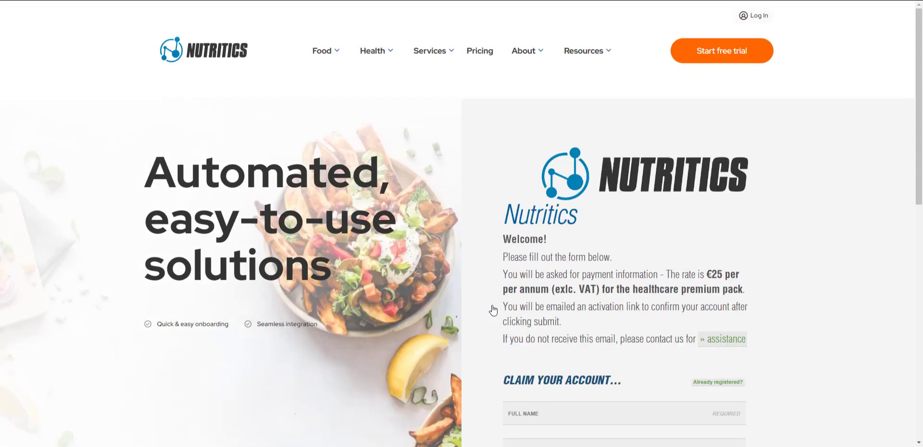
scroll(529, 310, "down", 3)
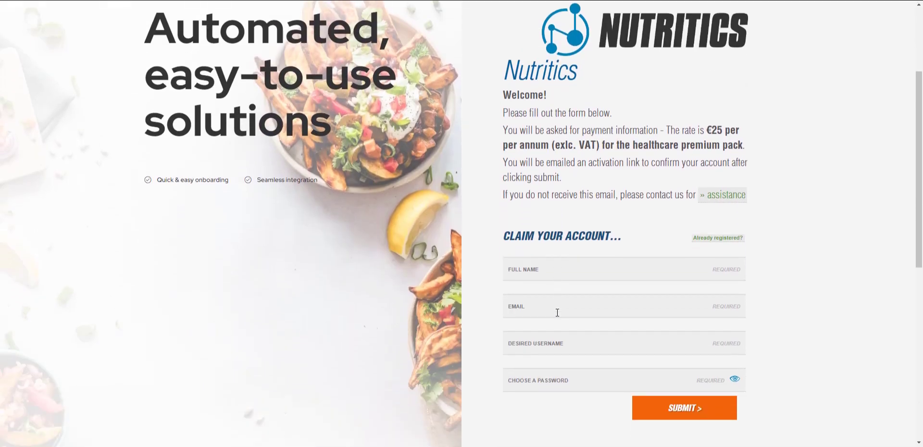
left_click(558, 277)
left_click(558, 312)
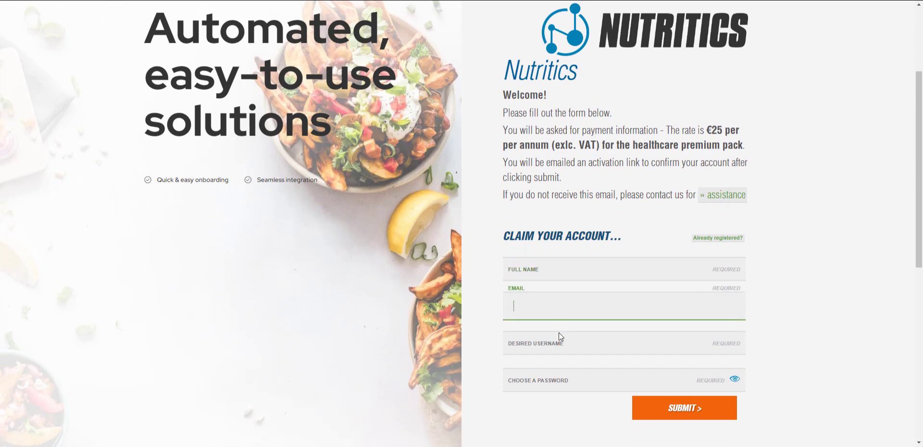
left_click(559, 336)
left_click(561, 380)
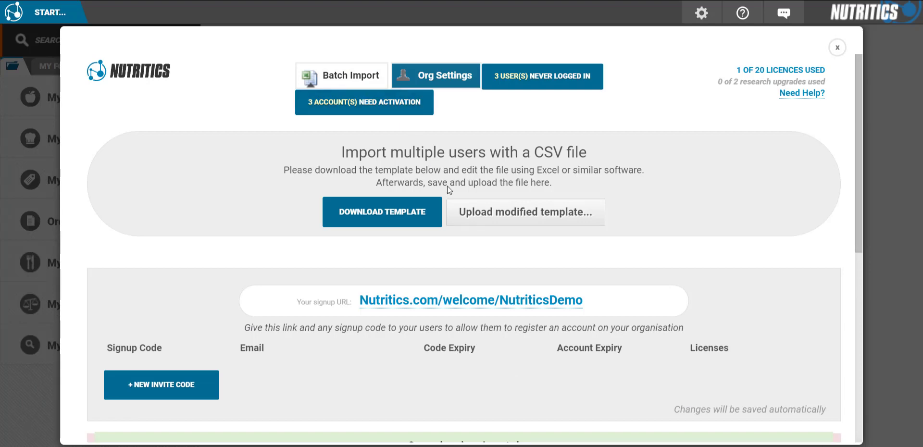
left_click(185, 390)
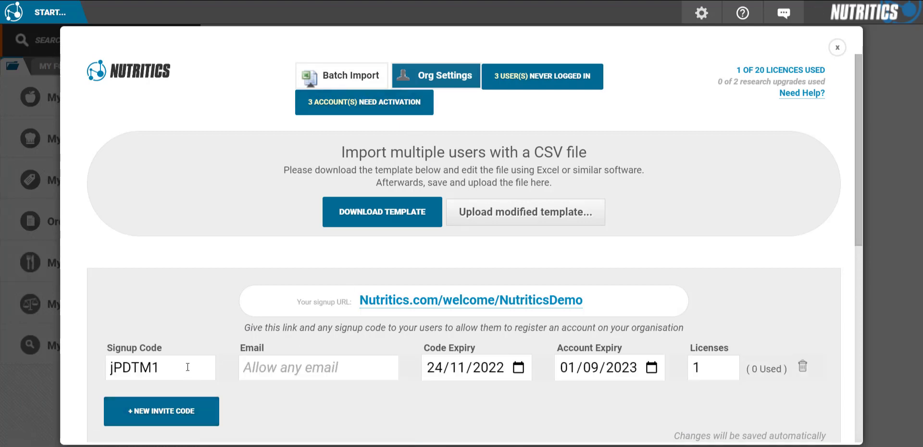
double_click(182, 367)
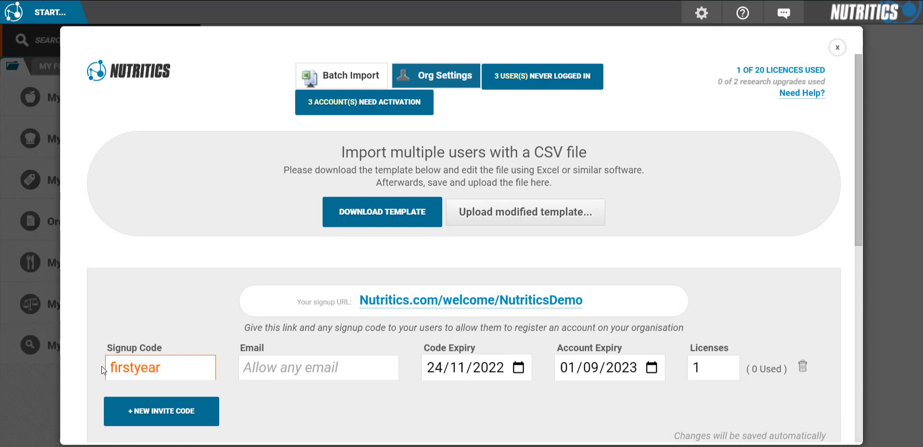
left_click(273, 368)
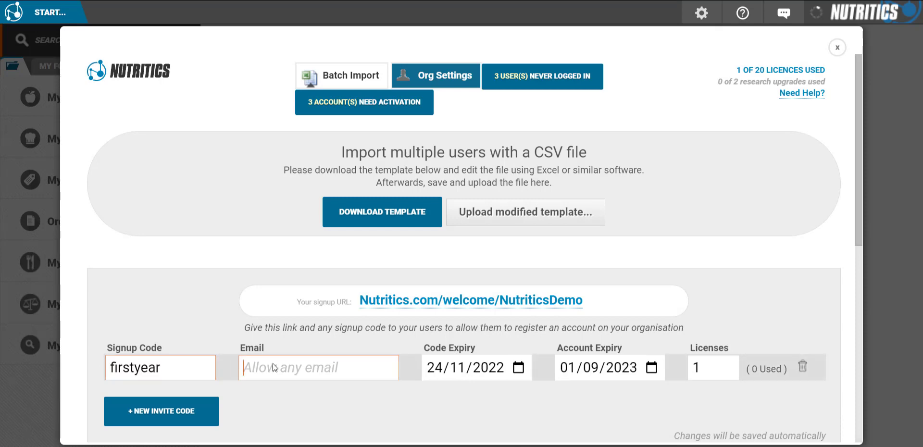
left_click(457, 369)
type("12")
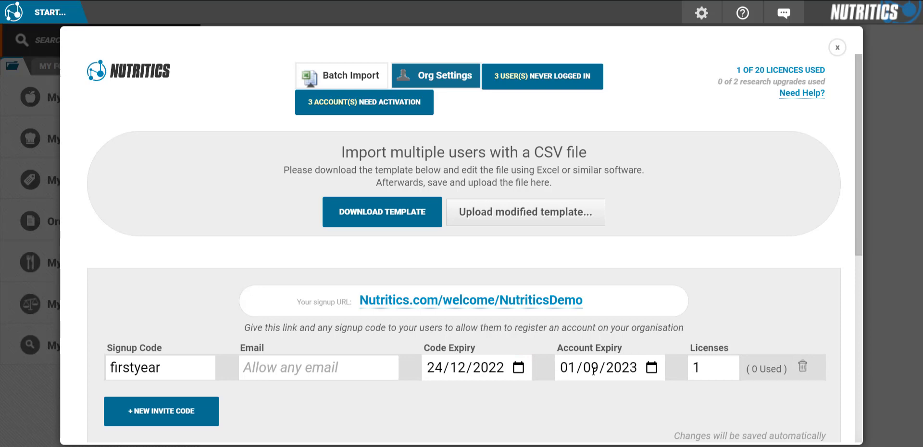
double_click(700, 367)
type("20")
left_click(274, 429)
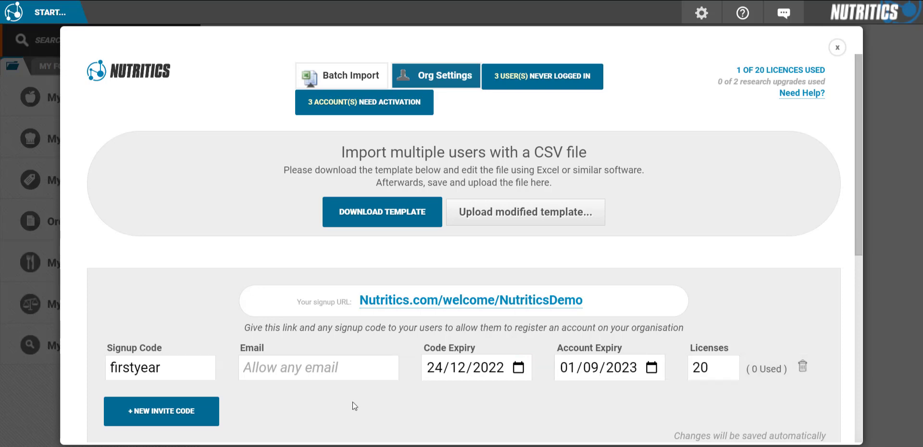
scroll(354, 406, "down", 6)
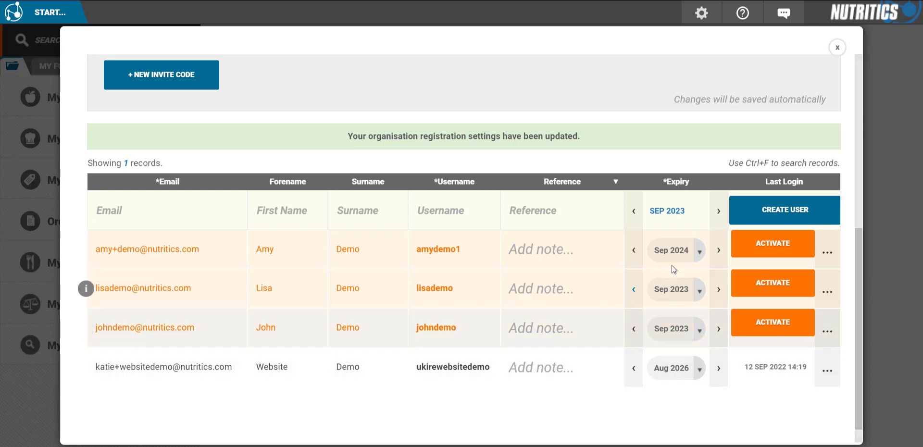
Activate the top pending user, then activate all remaining pending accounts at once.
left_click(752, 250)
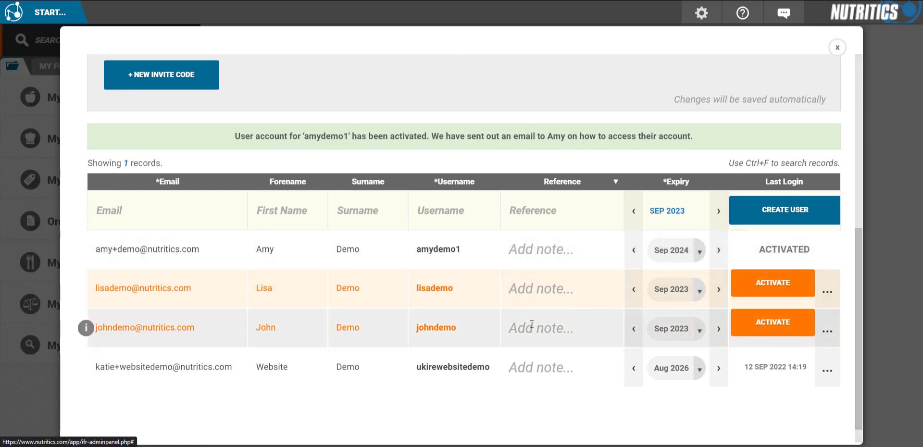
scroll(534, 240, "up", 7)
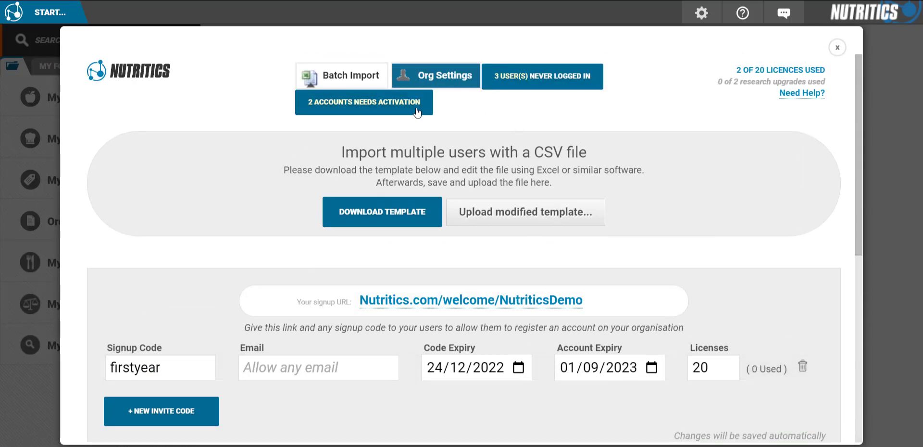
left_click(414, 110)
scroll(583, 264, "down", 2)
left_click(583, 256)
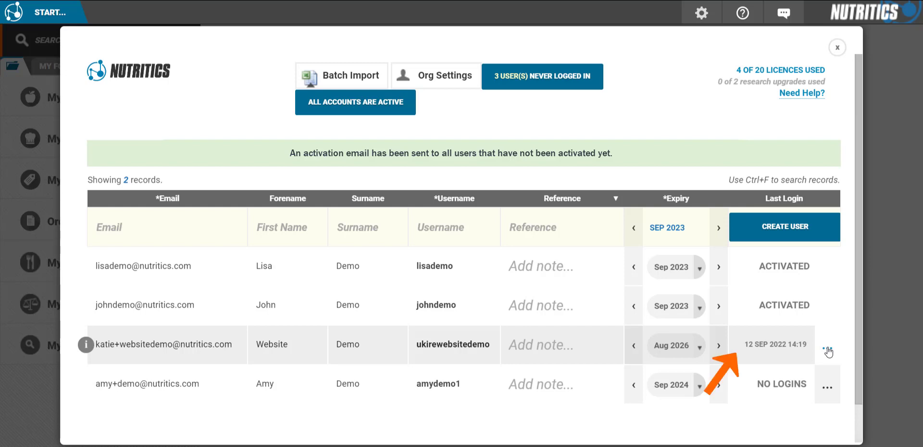
Remind one never-logged-in user, then send reminders to all never-logged-in users.
left_click(827, 351)
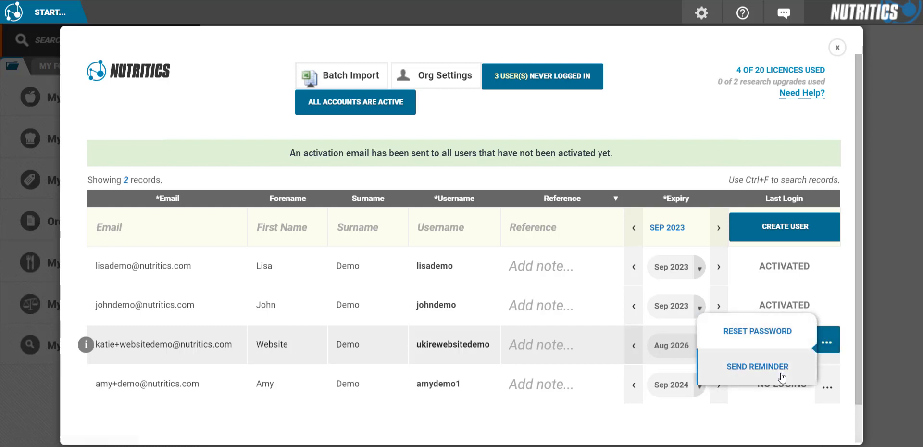
left_click(827, 387)
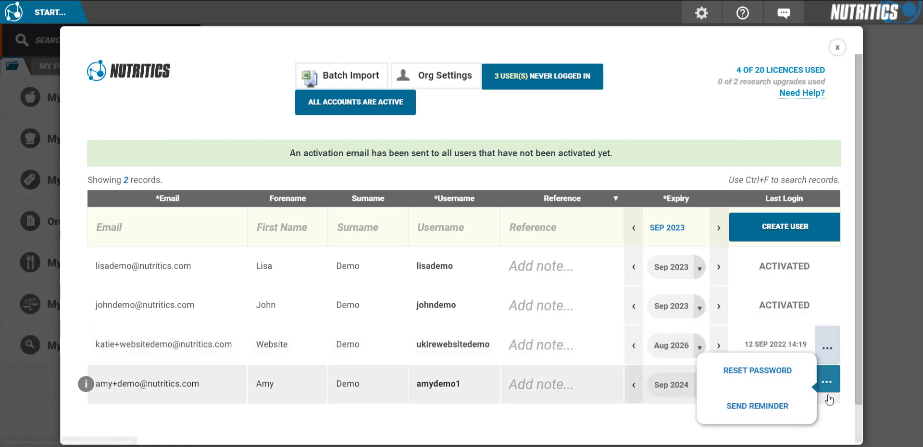
left_click(775, 407)
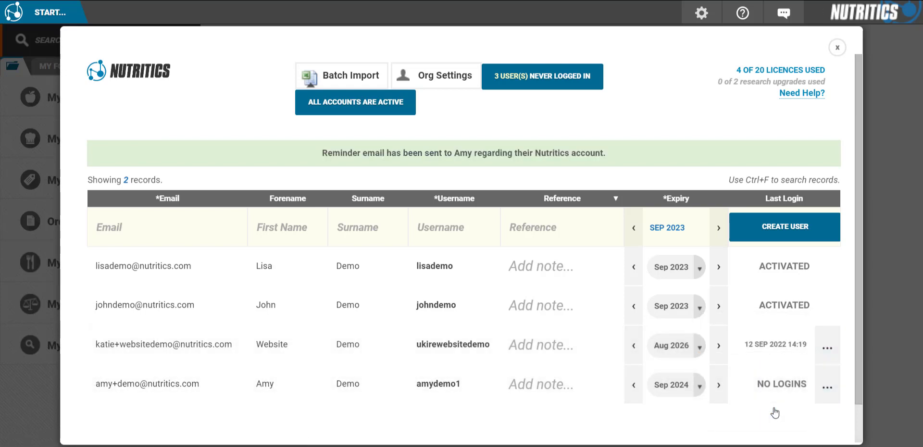
left_click(536, 81)
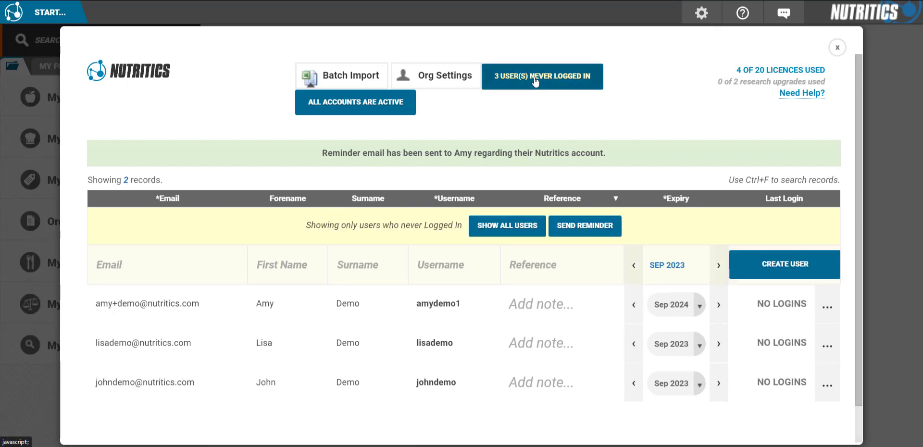
left_click(585, 226)
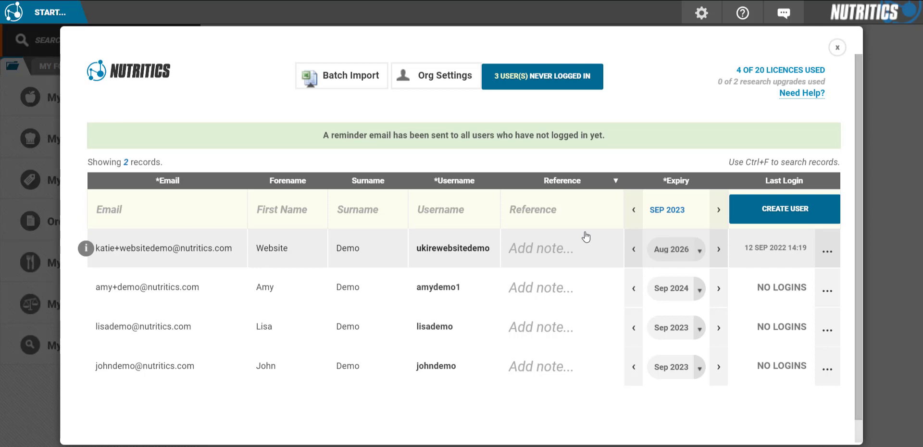
Set expiries: second user Oct 2025, third user Sep 2021, fourth user Aug 2021.
left_click(699, 290)
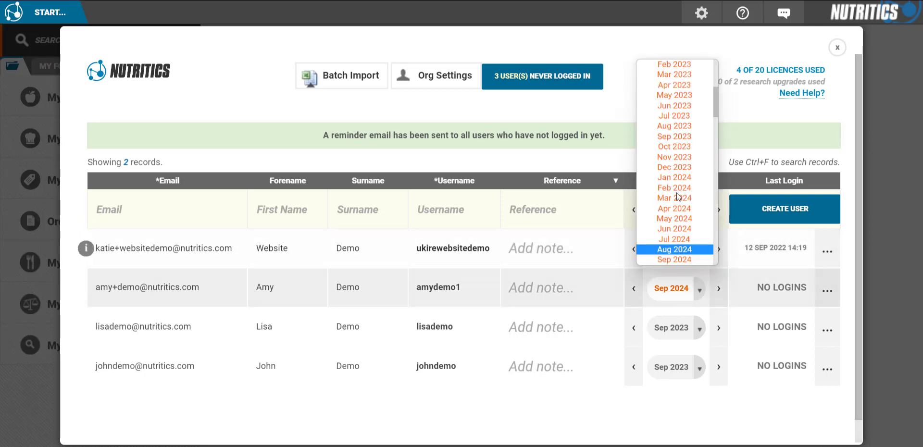
scroll(677, 196, "down", 4)
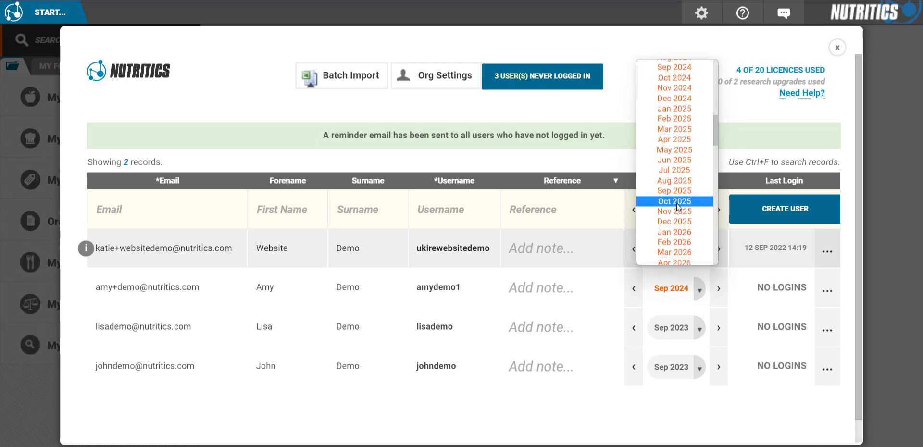
left_click(676, 202)
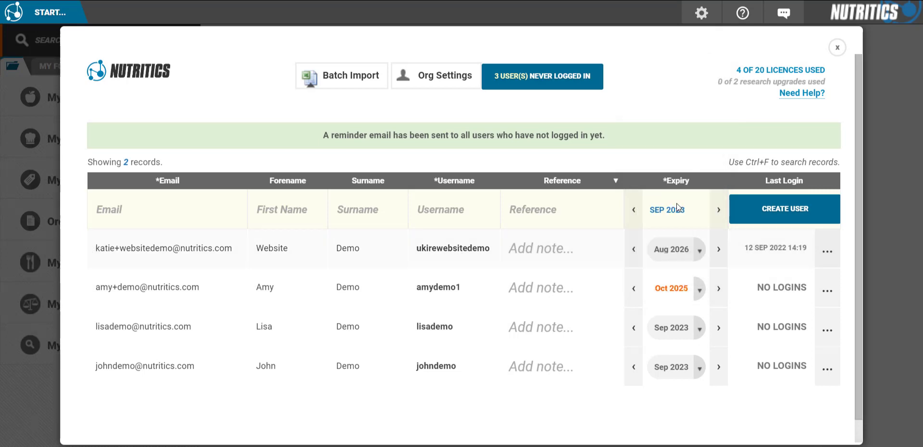
left_click(699, 332)
scroll(678, 289, "up", 3)
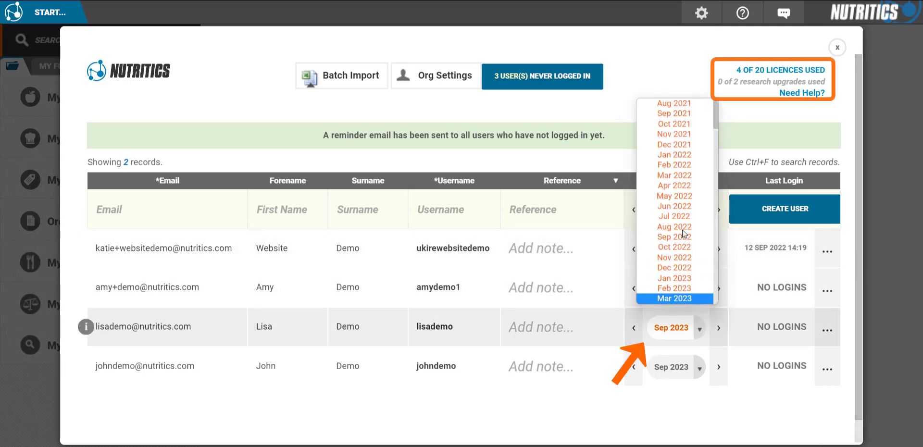
left_click(682, 116)
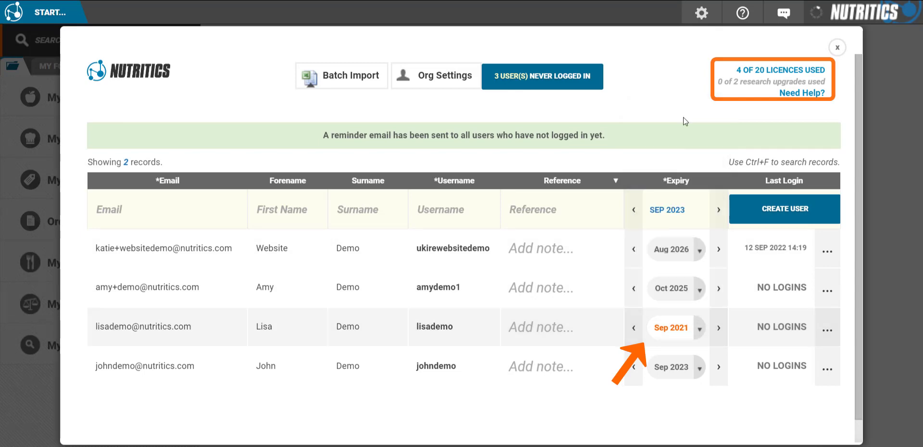
left_click(695, 365)
scroll(680, 193, "up", 3)
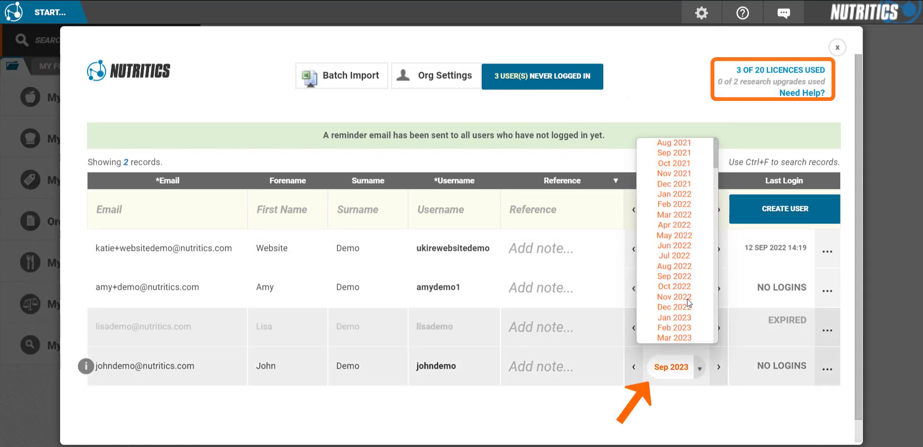
left_click(674, 143)
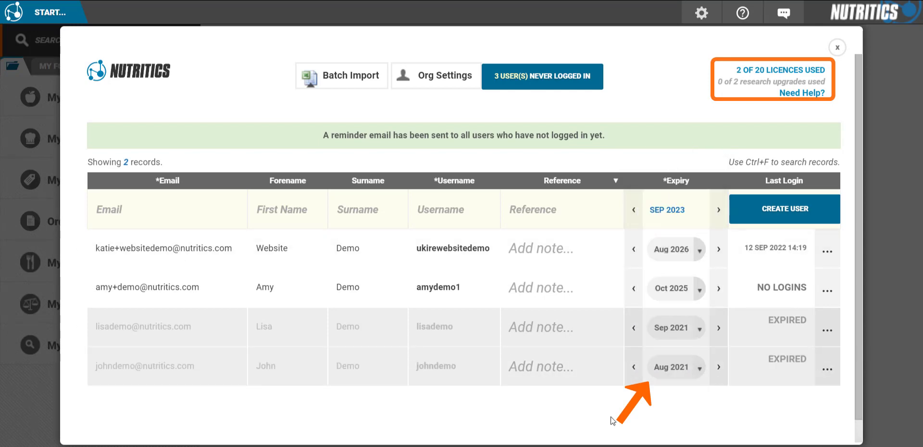
Reopen Manage Users from the gear menu and reveal the 2 archived users.
left_click(838, 47)
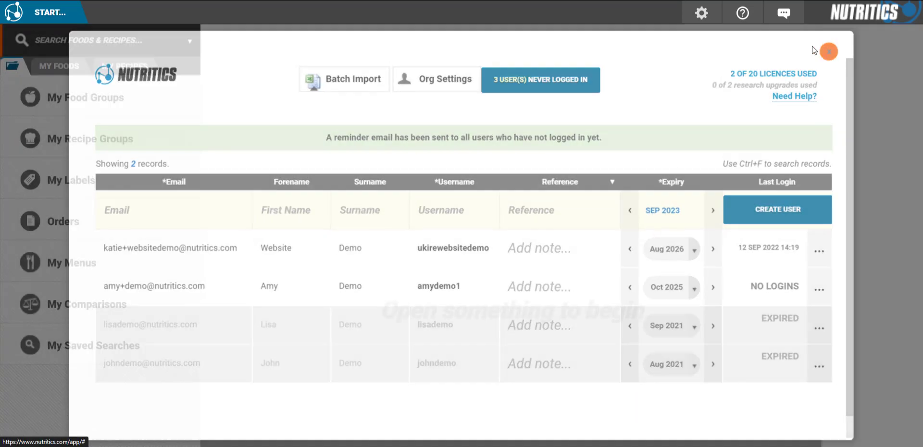
mouse_move(703, 14)
left_click(711, 143)
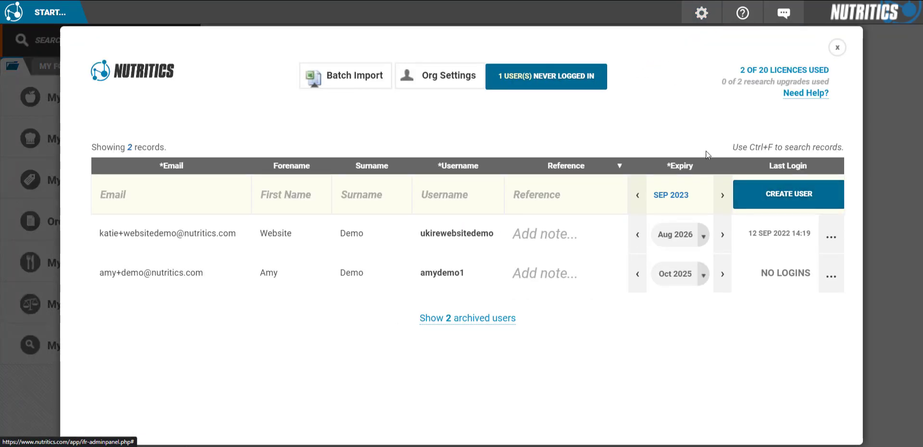
left_click(474, 320)
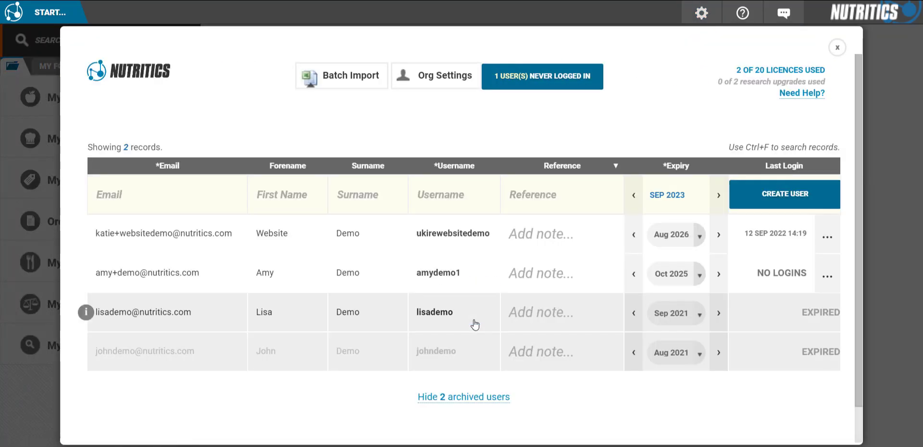
Set an expired user's expiry to Dec 2022 and view their activity summary.
left_click(695, 311)
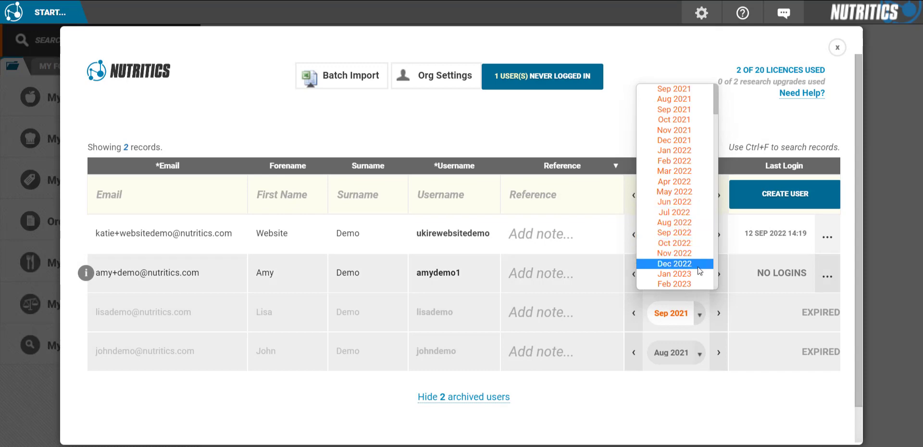
left_click(698, 265)
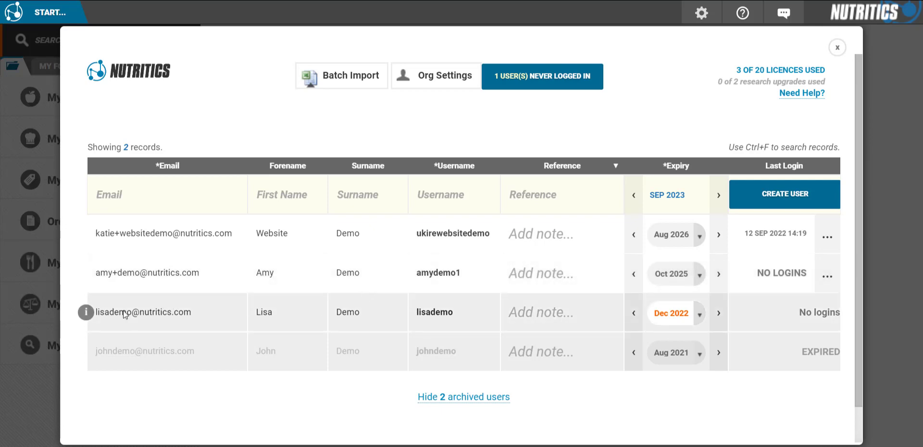
left_click(87, 313)
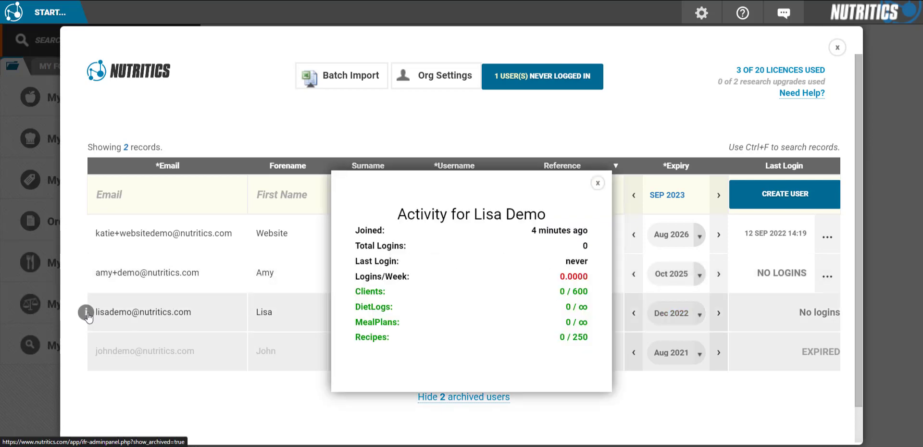
Check the activity summaries of the first and second listed users, then close the popup.
left_click(87, 235)
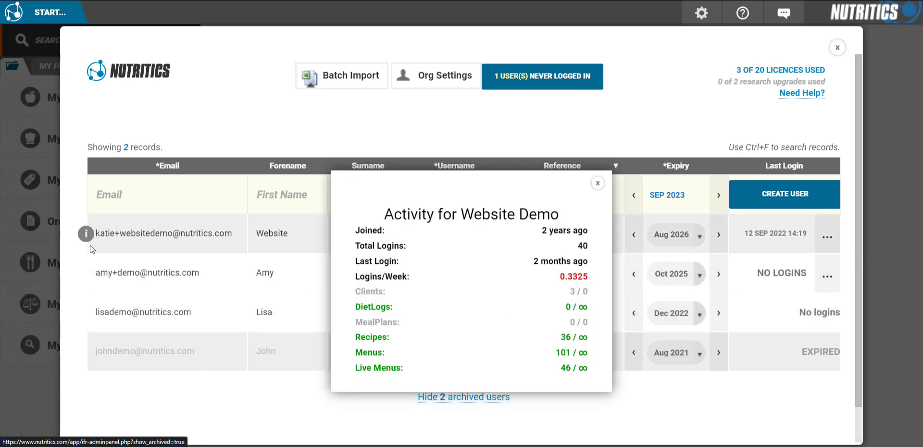
left_click(85, 276)
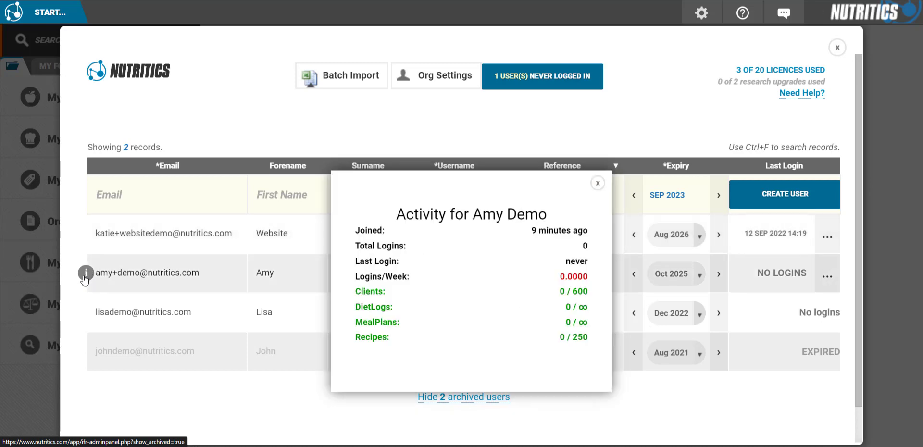
left_click(598, 184)
Create a demo user with the new e-mail, first name and surname, then delete that account.
left_click(130, 192)
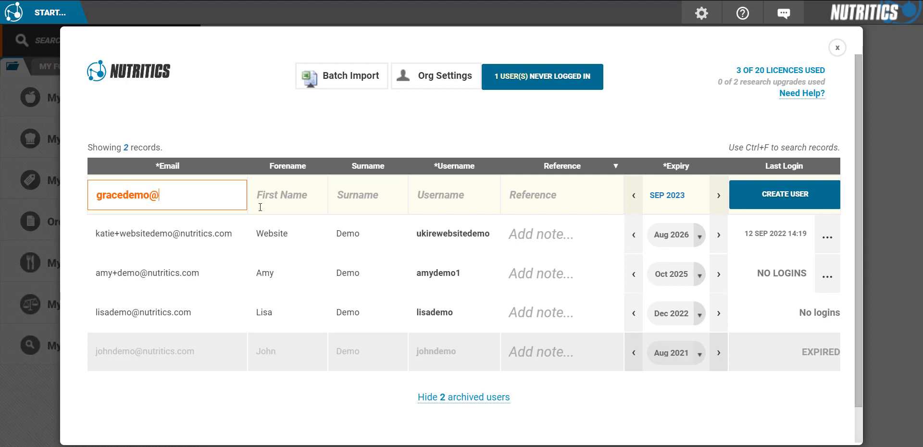
key("Tab")
type("Grace")
key("Tab")
type("De")
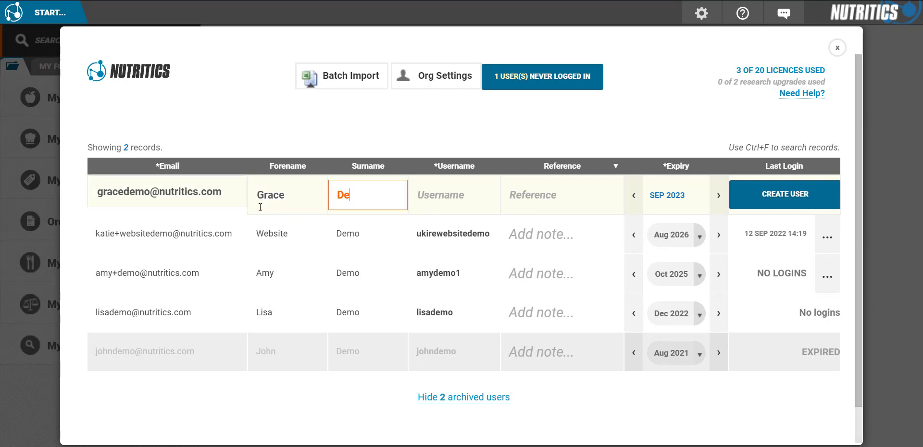
type("mo")
key("Tab")
key("Tab")
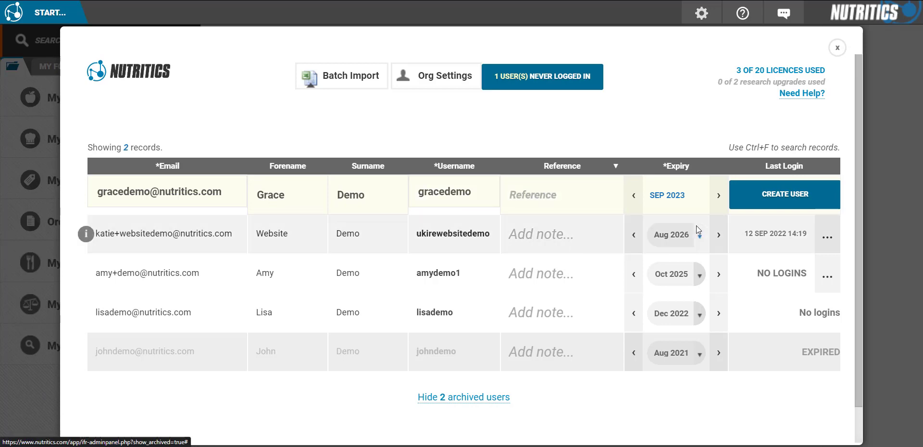
left_click(774, 200)
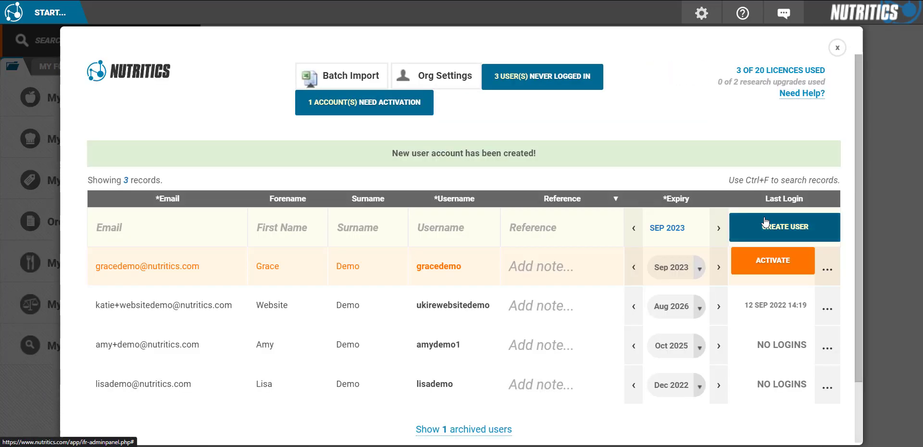
left_click(834, 273)
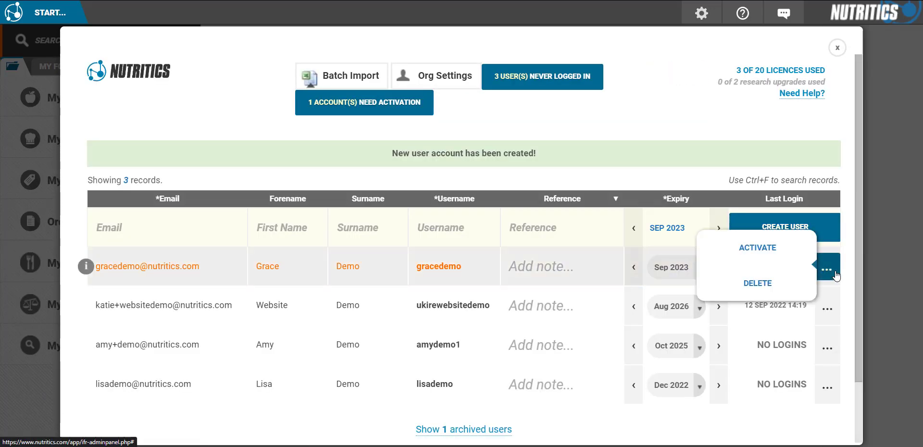
left_click(758, 284)
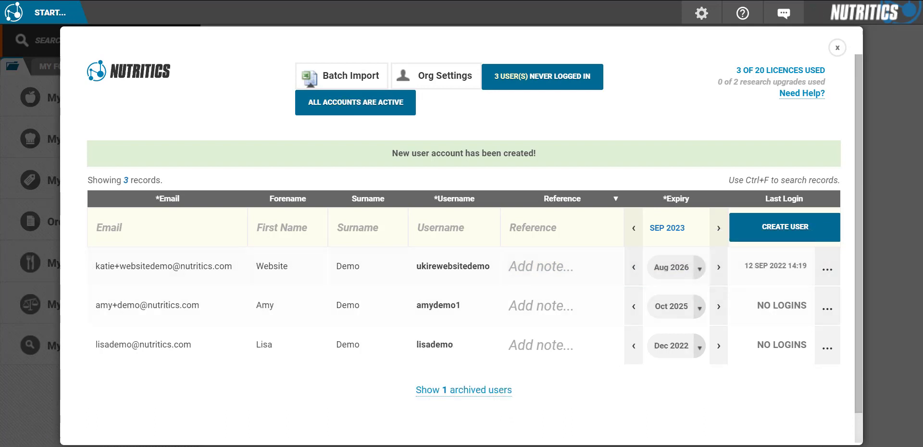